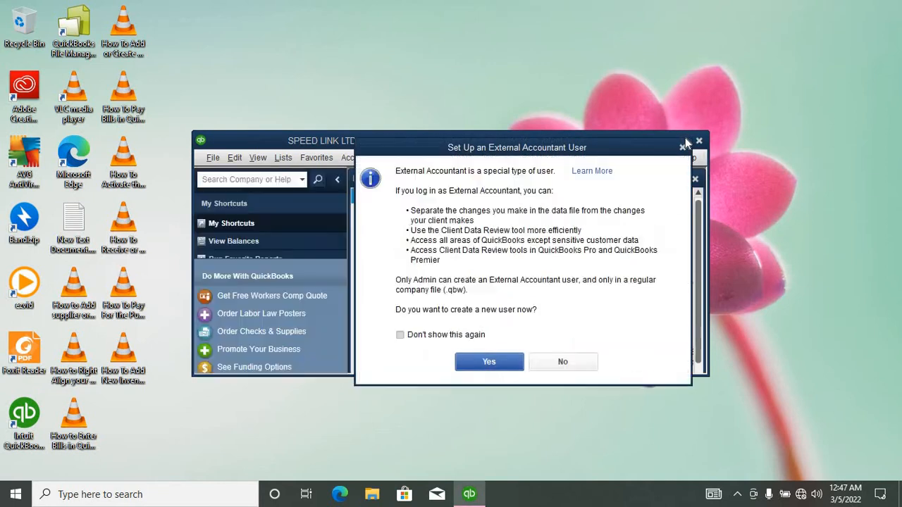
Decline creating an external accountant user, close the Accountant Center and other open windows, and maximize the program and its Home page.
click(560, 362)
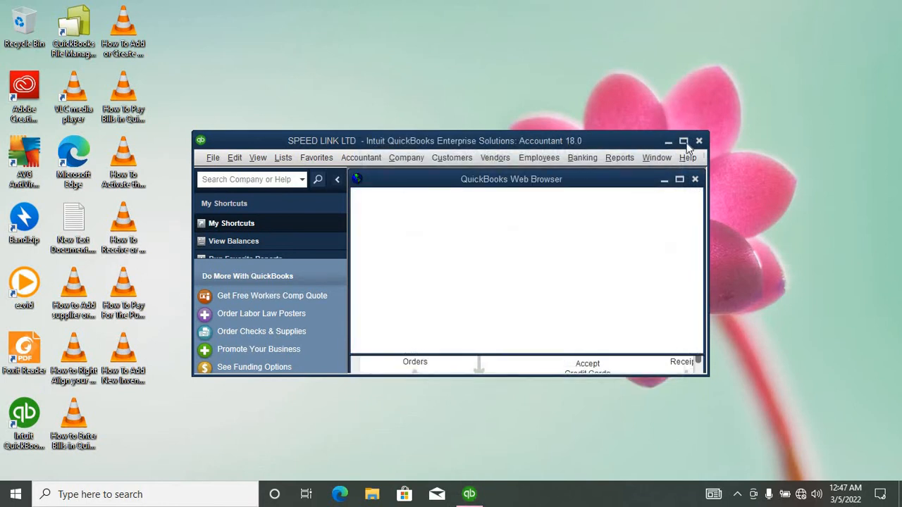
click(694, 181)
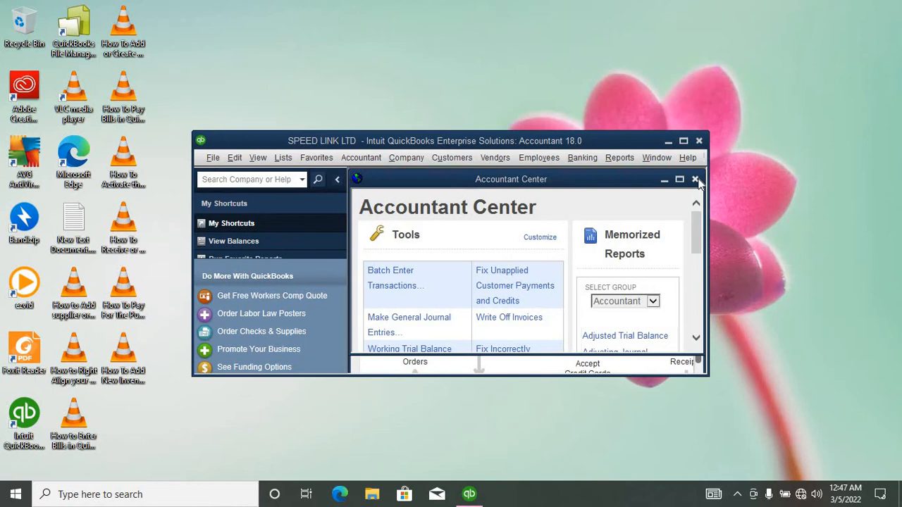
click(695, 180)
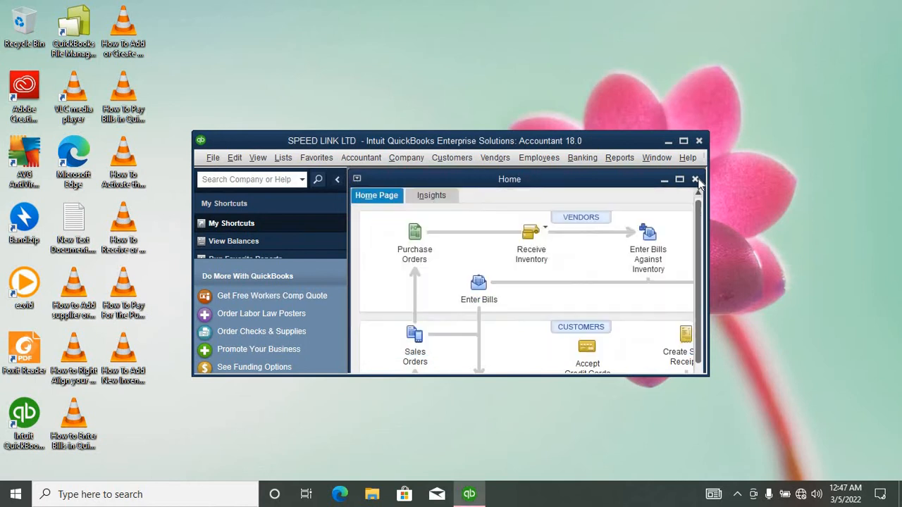
click(684, 141)
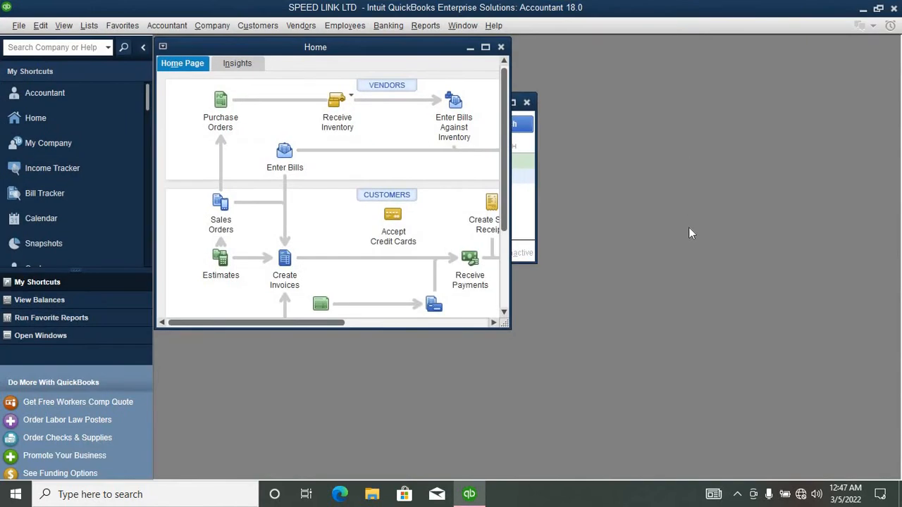
click(526, 103)
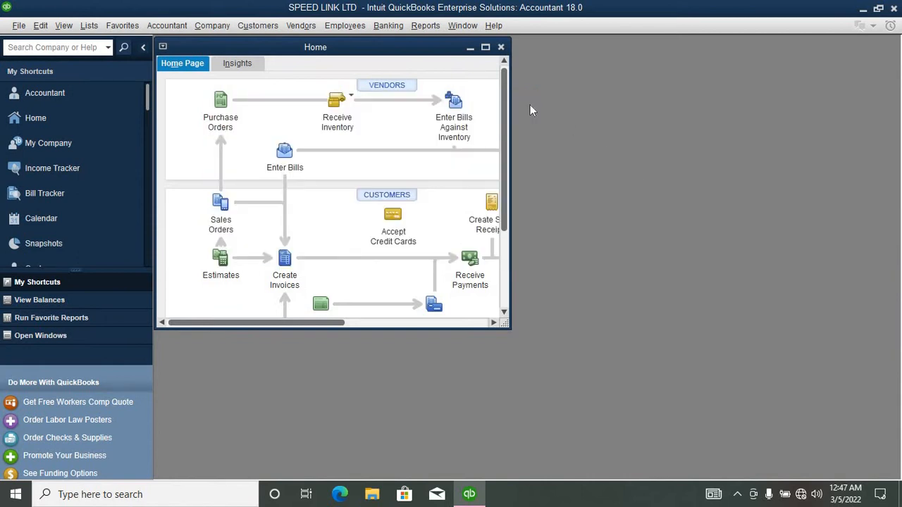
click(485, 48)
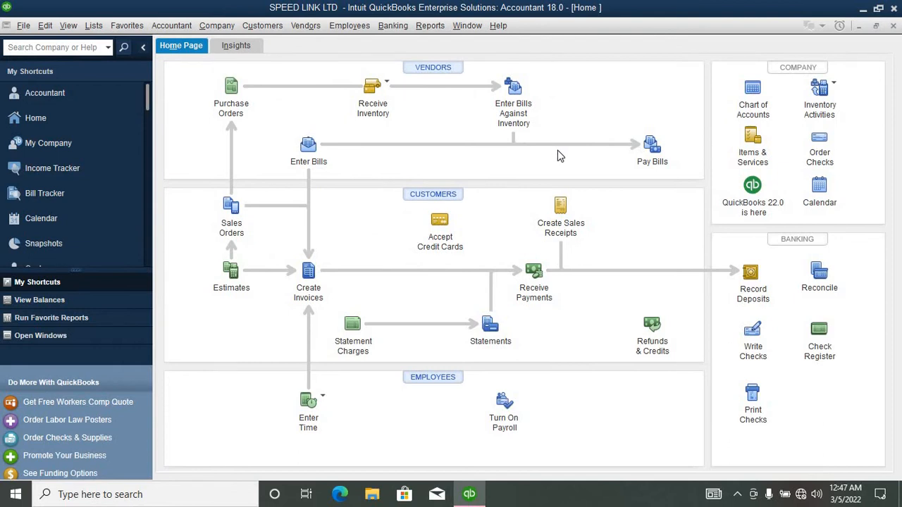
click(393, 25)
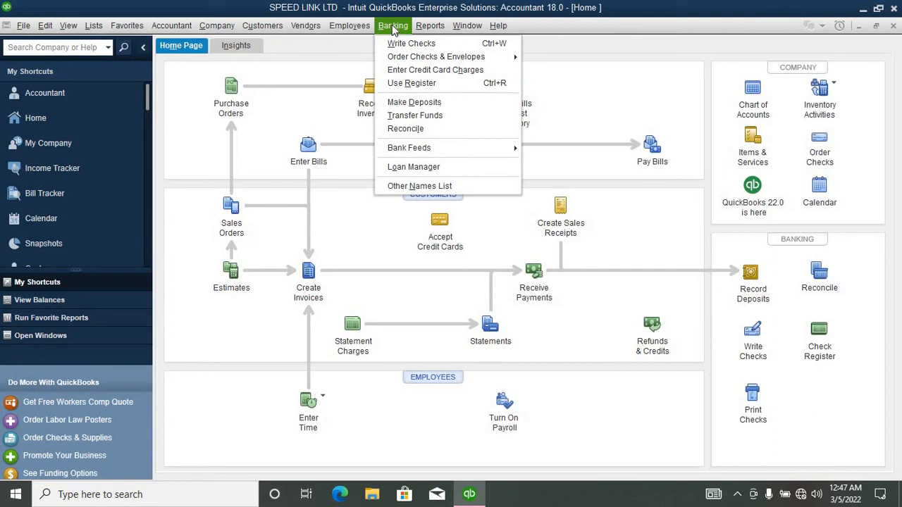
click(343, 61)
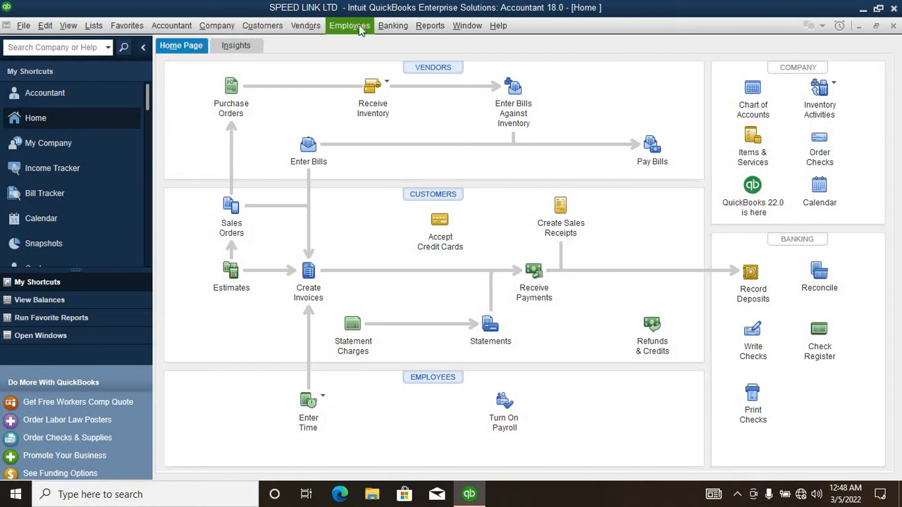
click(383, 26)
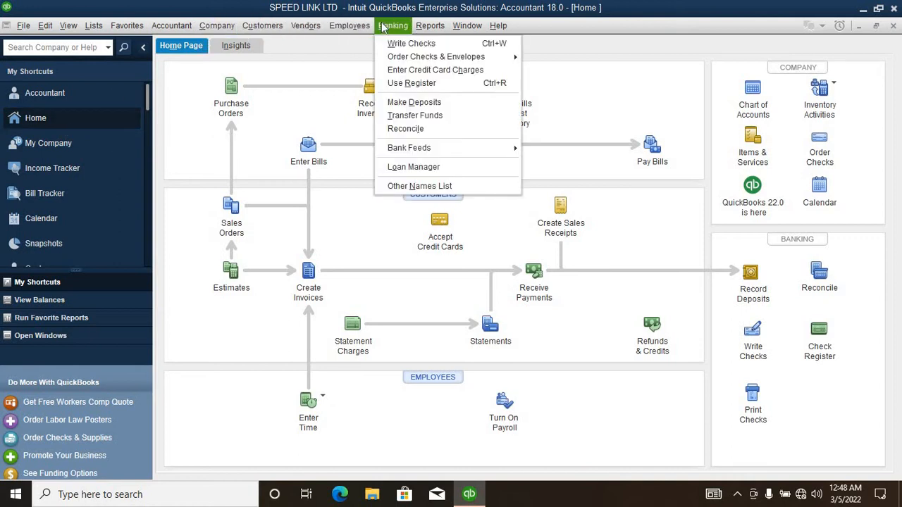
click(440, 186)
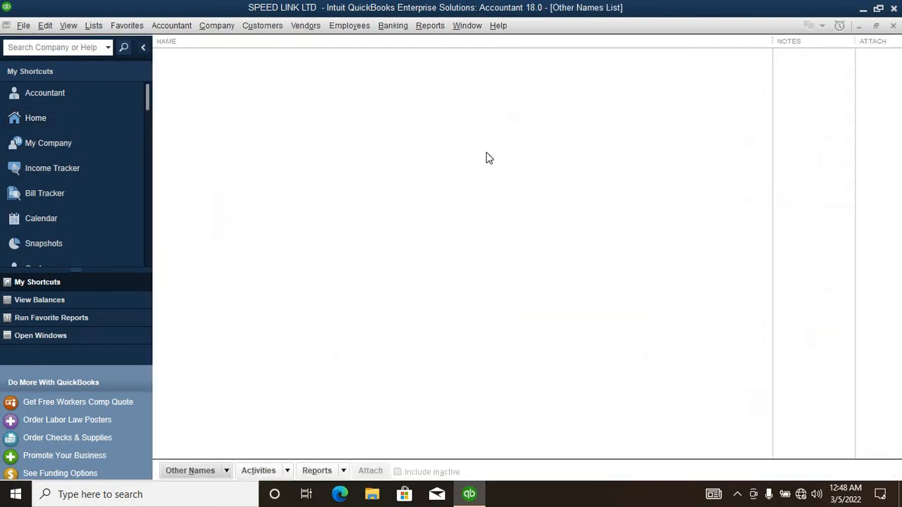
right_click(285, 203)
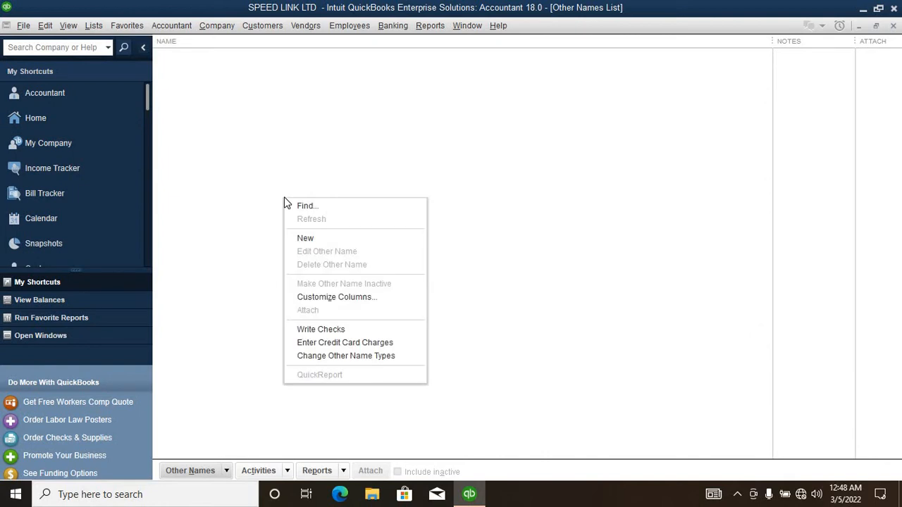
click(310, 239)
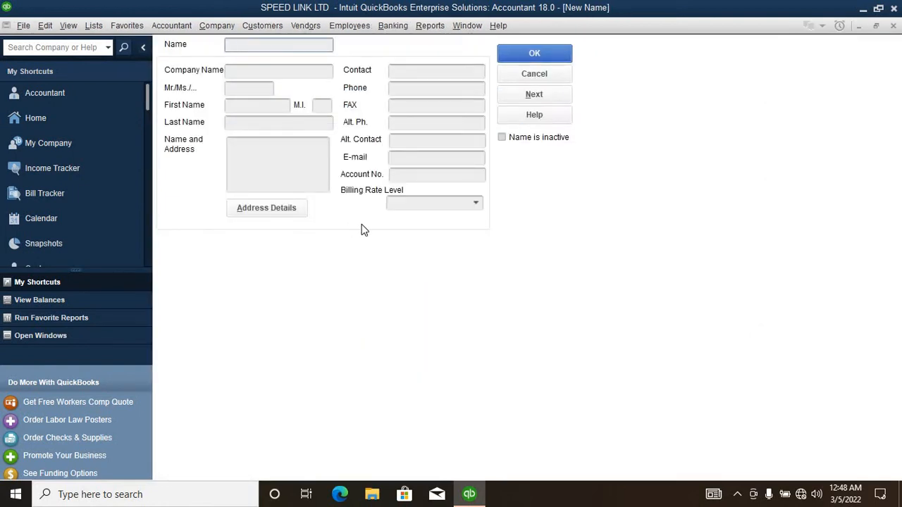
click(523, 74)
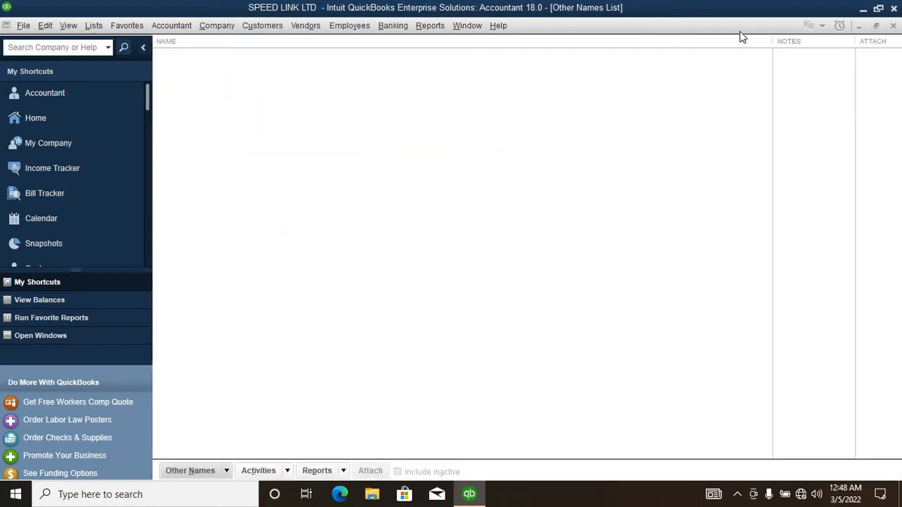
click(891, 26)
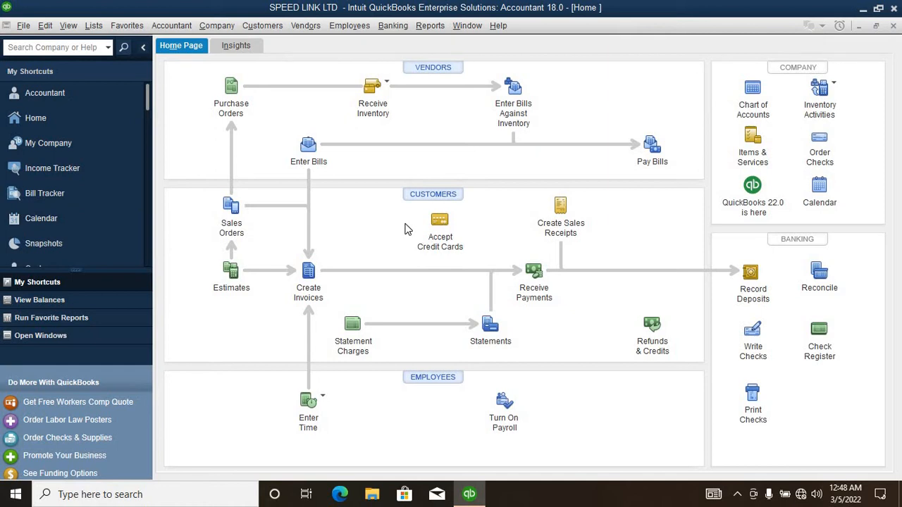
Start a new invoice for the customer ABC ADJUSTERS LTD and quick-add it to the Customer:Job list.
click(303, 281)
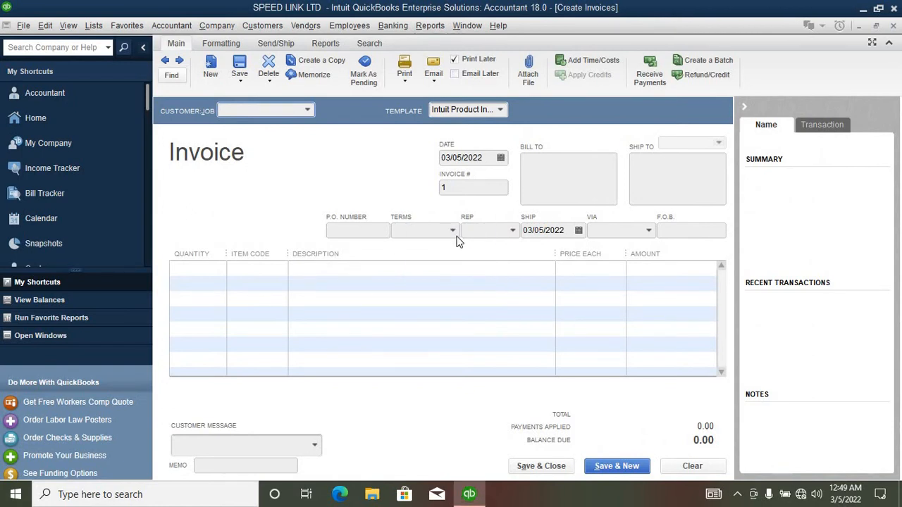
click(288, 110)
text(c)
text(C)
key(BackSpace)
text(ABC ADJUSTERS)
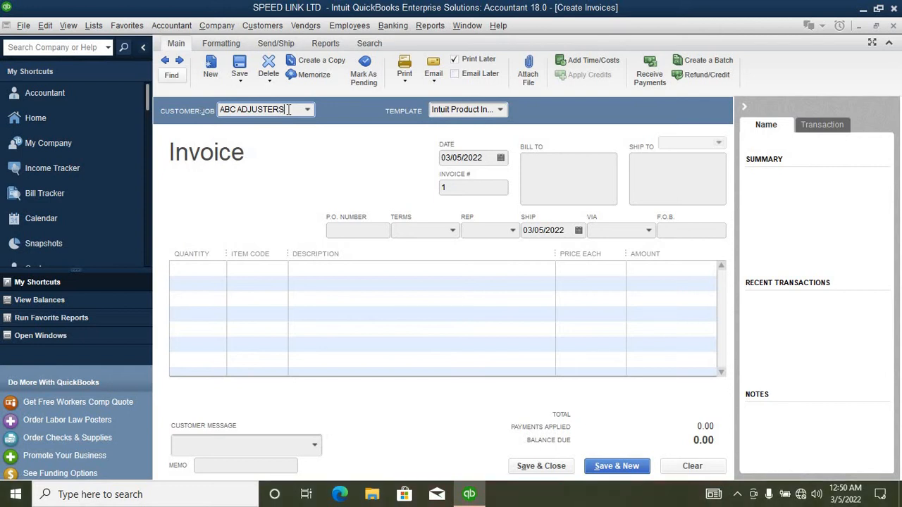
key(Tab)
text(LTD)
key(Tab)
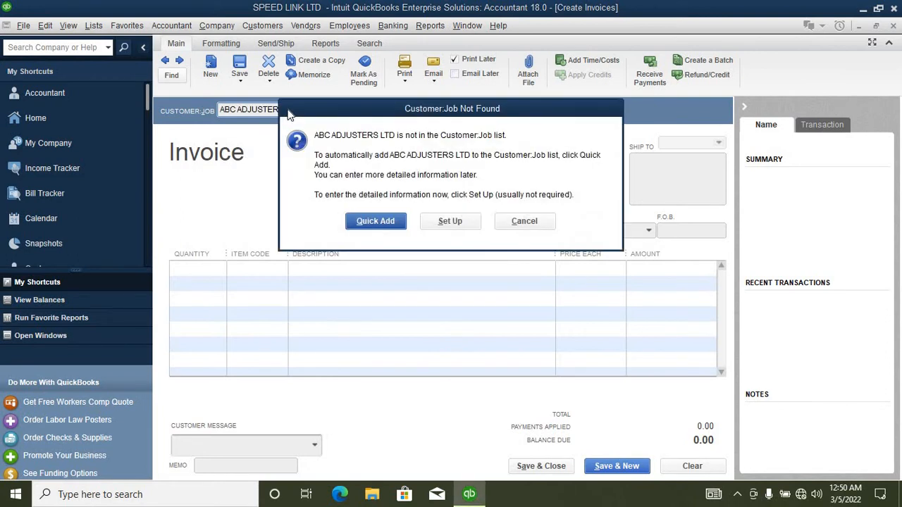
click(384, 225)
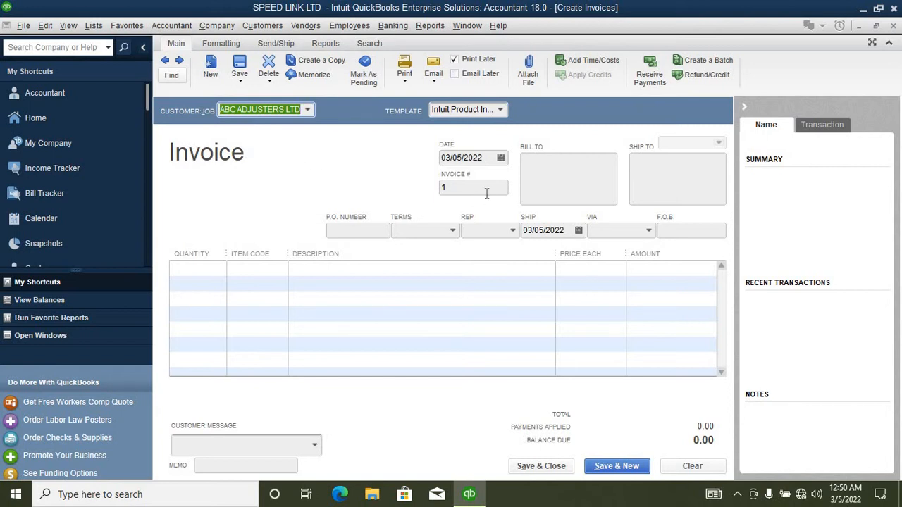
click(443, 187)
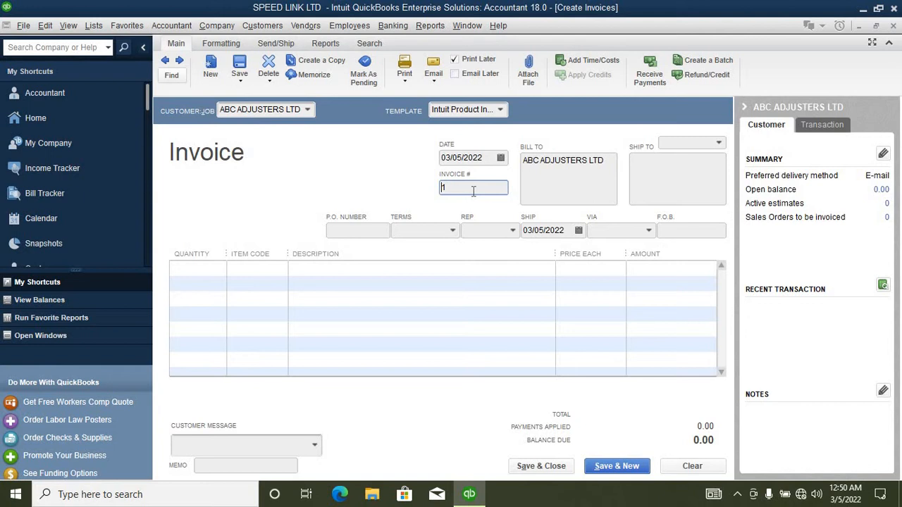
text(sl)
key(BackSpace)
Add the item Toshiba Flash 128GB to the first line of the invoice.
click(186, 271)
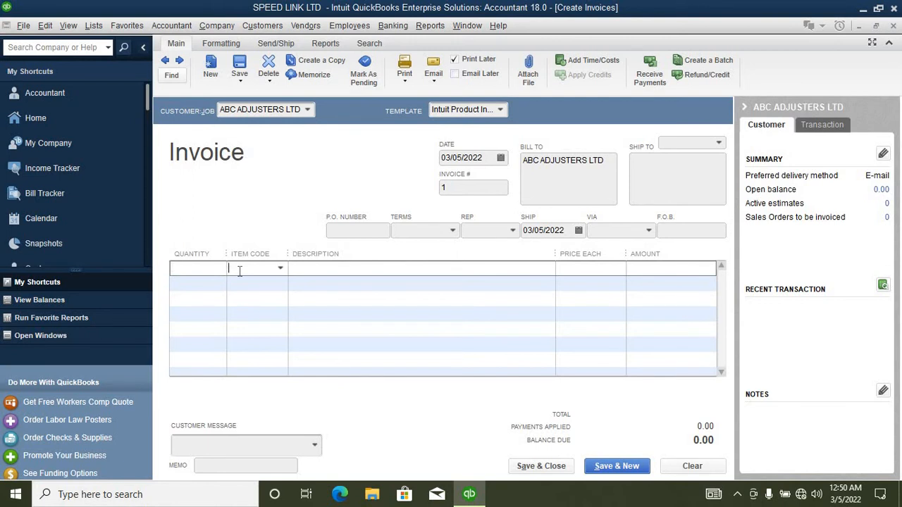
text(t)
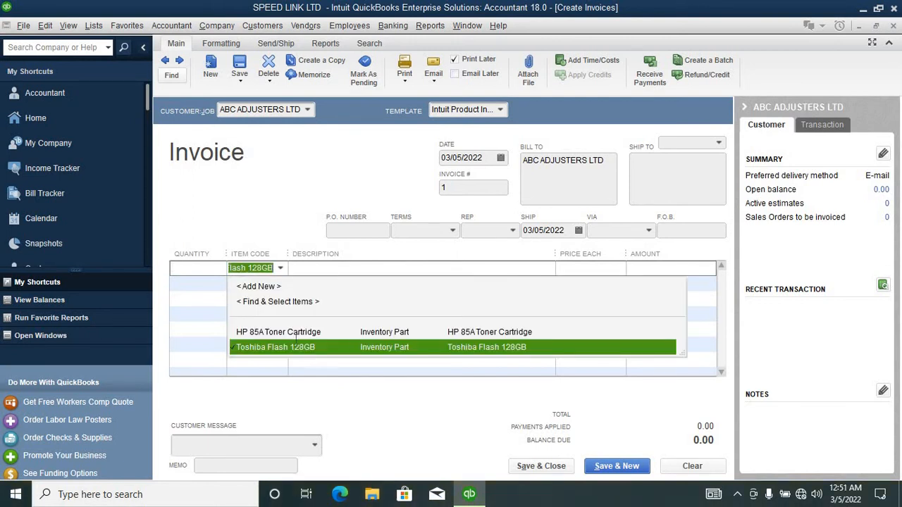
click(280, 347)
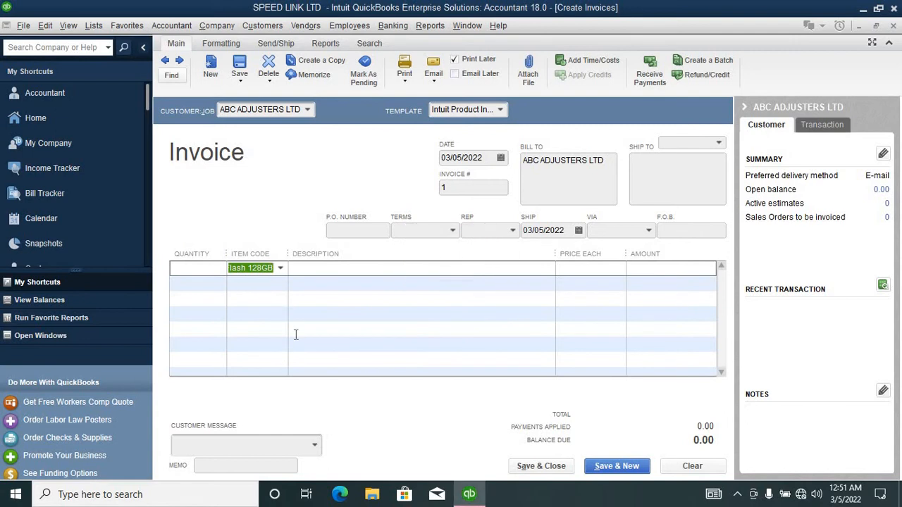
click(313, 270)
click(313, 270)
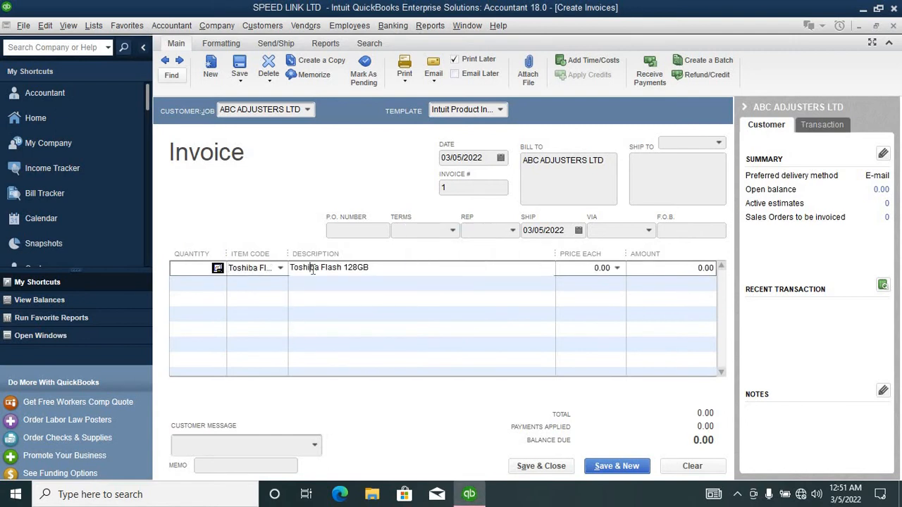
Set the Toshiba Flash line to quantity 1 at a price of 3400 each, and save and close the invoice.
click(195, 268)
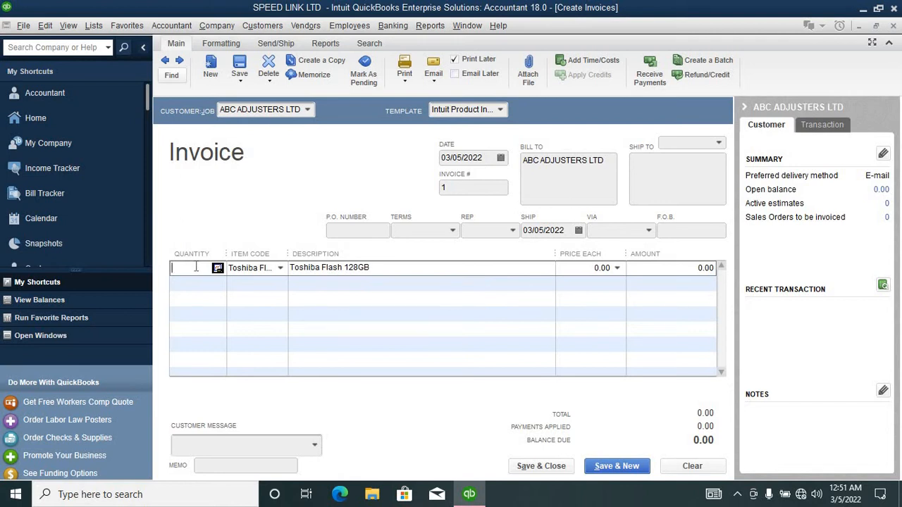
text(1)
click(603, 269)
text(3400)
click(664, 270)
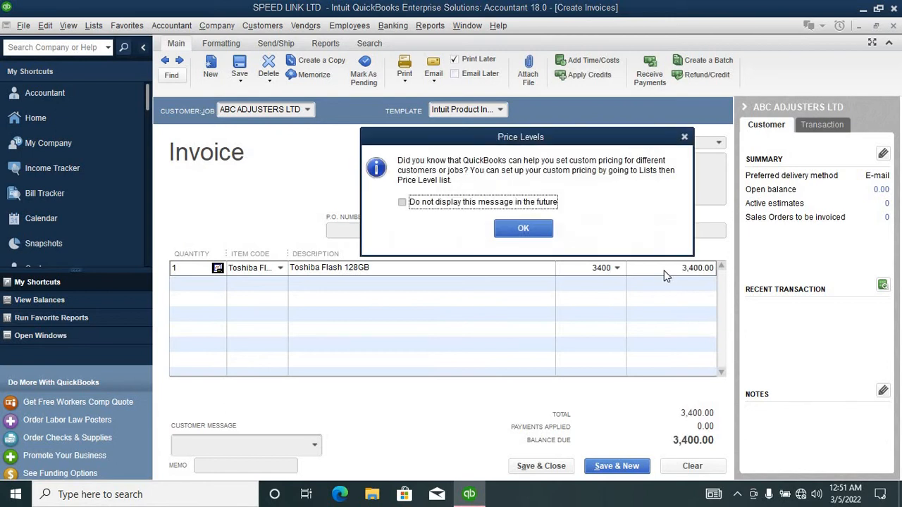
click(523, 228)
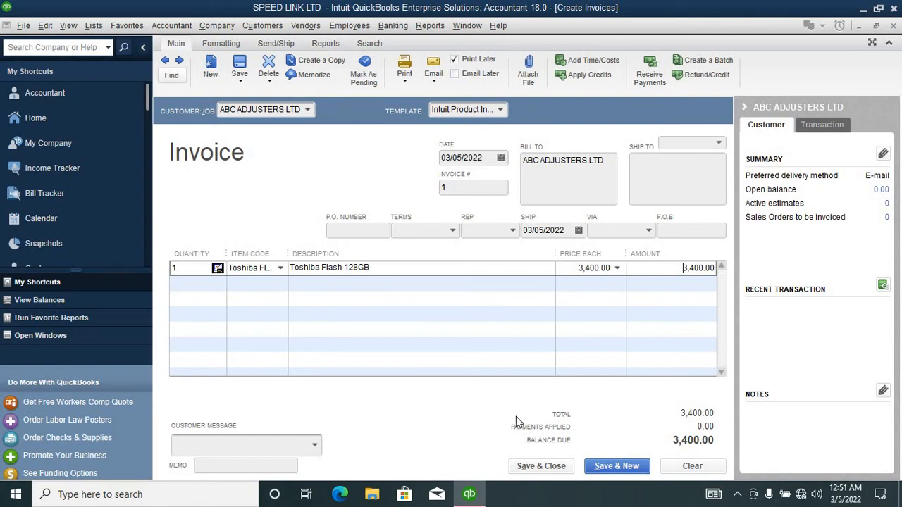
click(526, 465)
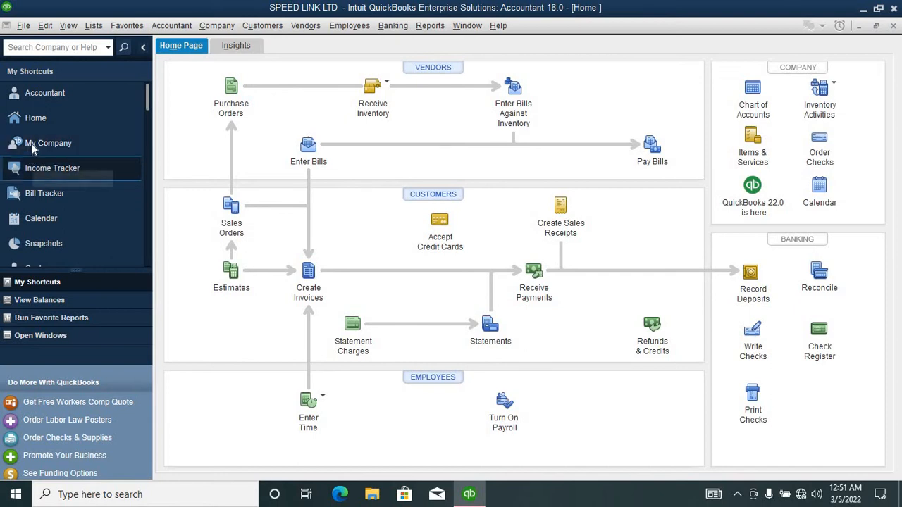
Reopen the ABC ADJUSTERS LTD invoice by drilling down from the customers who owe money in the company snapshot.
click(35, 247)
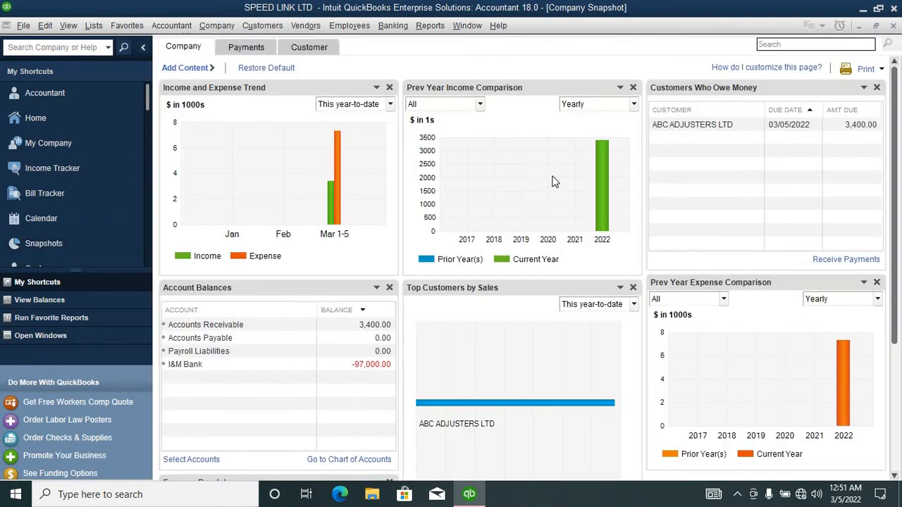
double_click(699, 125)
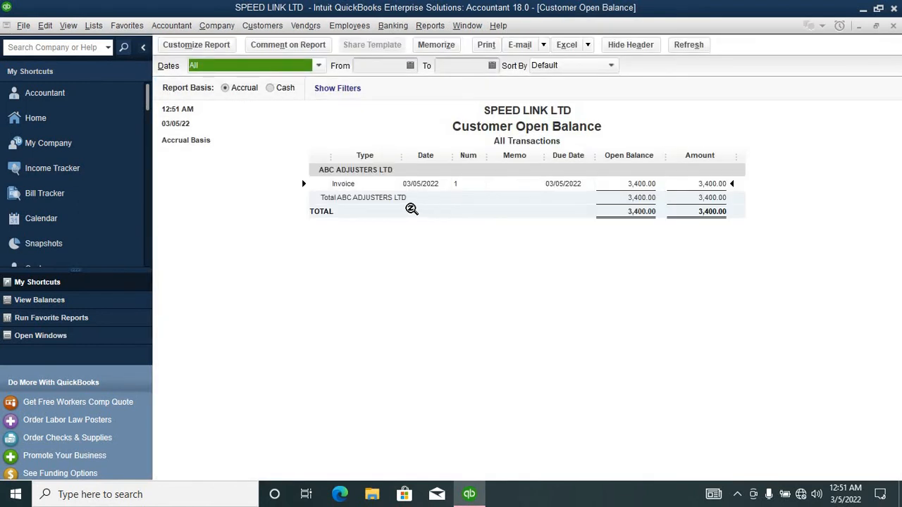
double_click(403, 199)
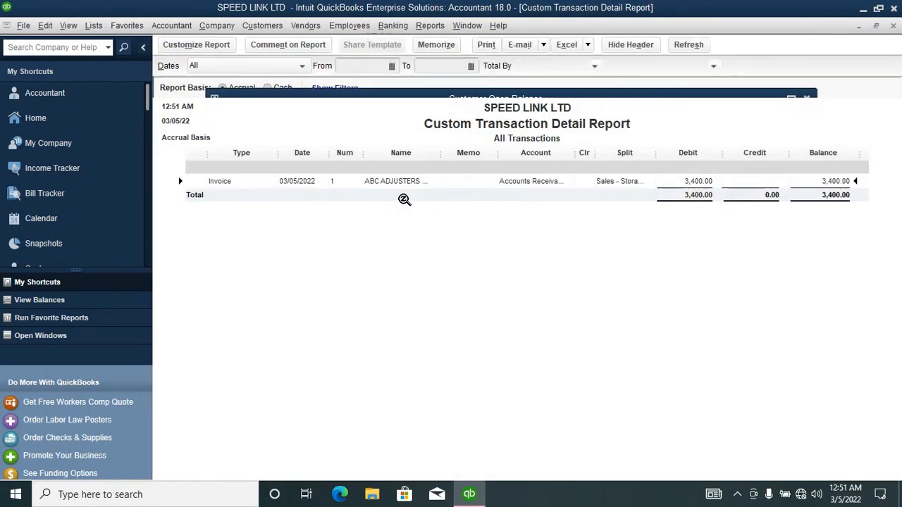
double_click(407, 186)
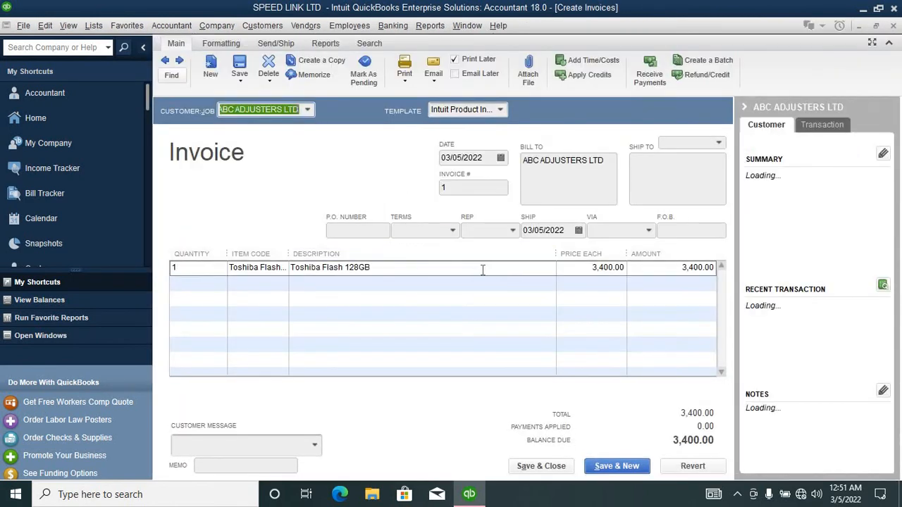
Start saving the open ABC ADJUSTERS LTD invoice as a PDF, with the MY GUEST profile's Documents folder as the destination.
click(407, 83)
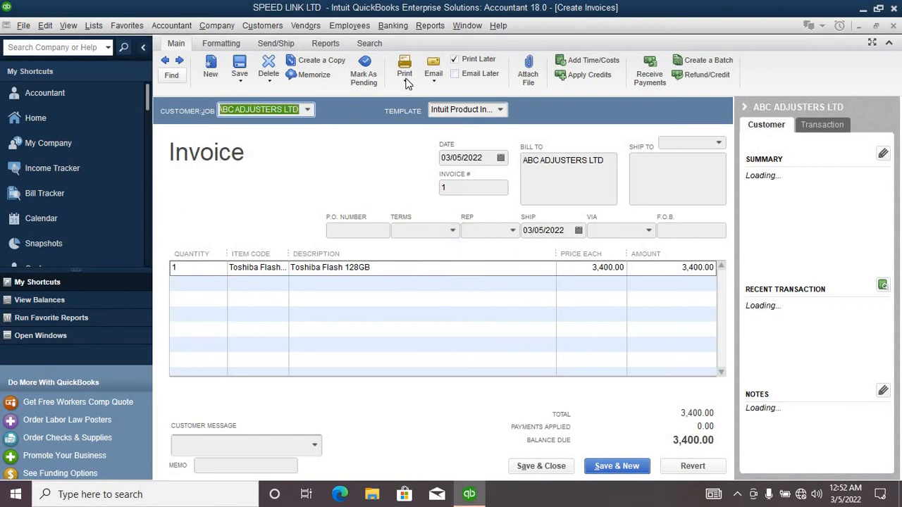
click(407, 83)
click(410, 176)
click(405, 83)
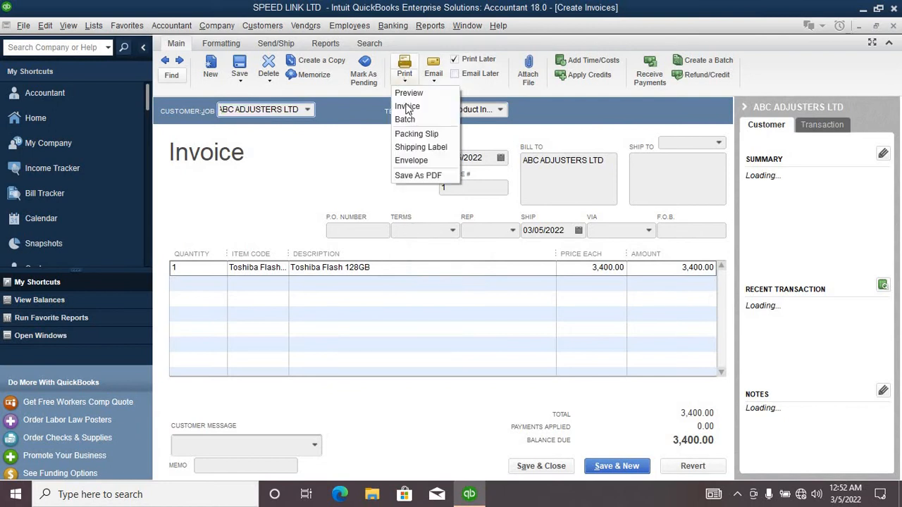
click(414, 176)
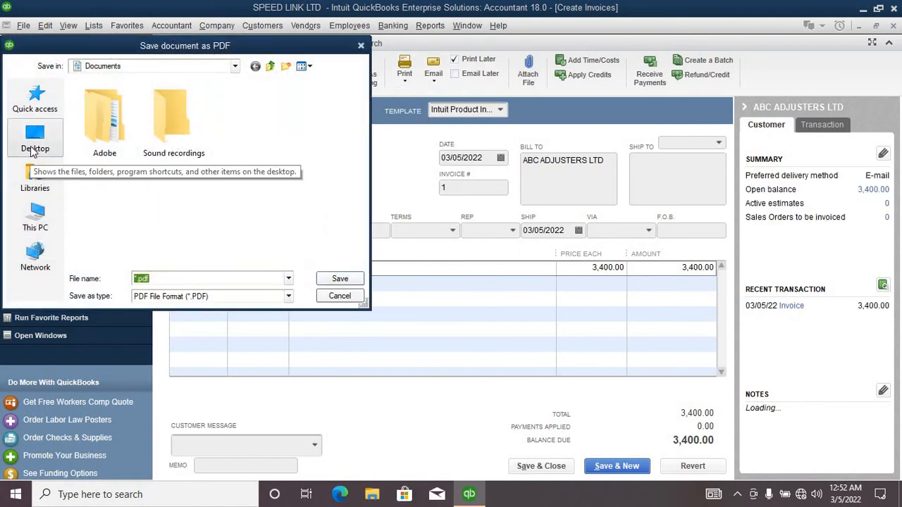
click(42, 147)
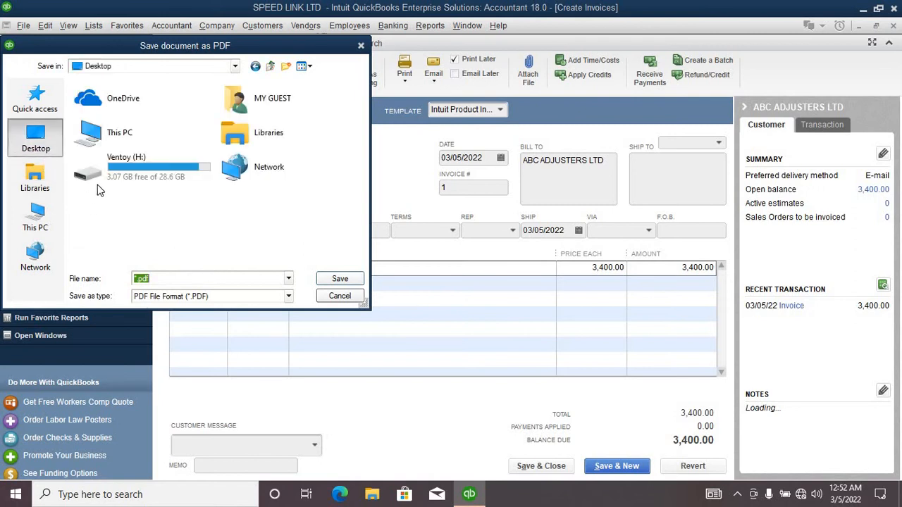
double_click(233, 103)
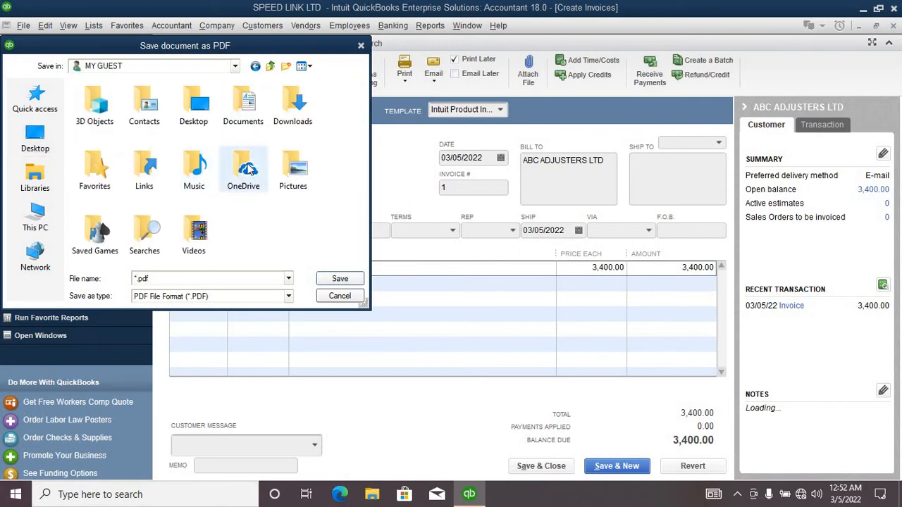
double_click(245, 103)
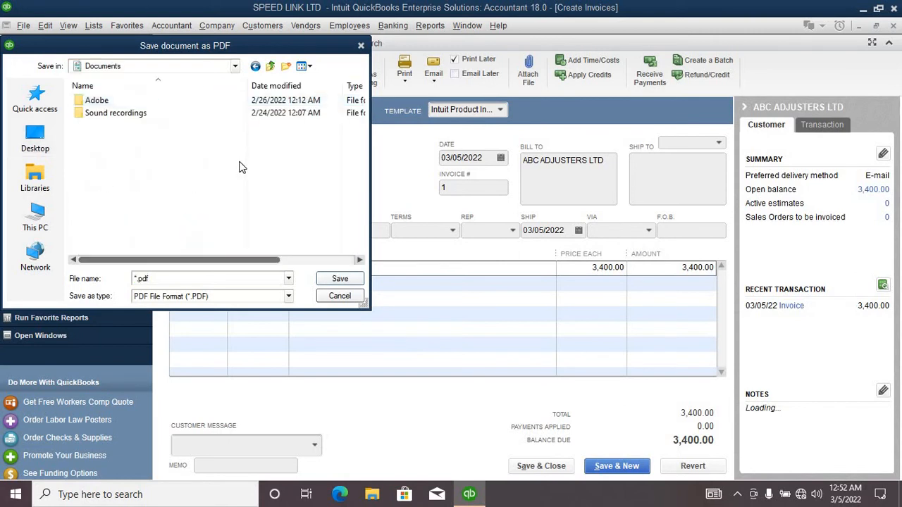
Save the PDF under the file name "invoice 1 - ABC Adjusters", and save and close the invoice.
click(160, 277)
text(I)
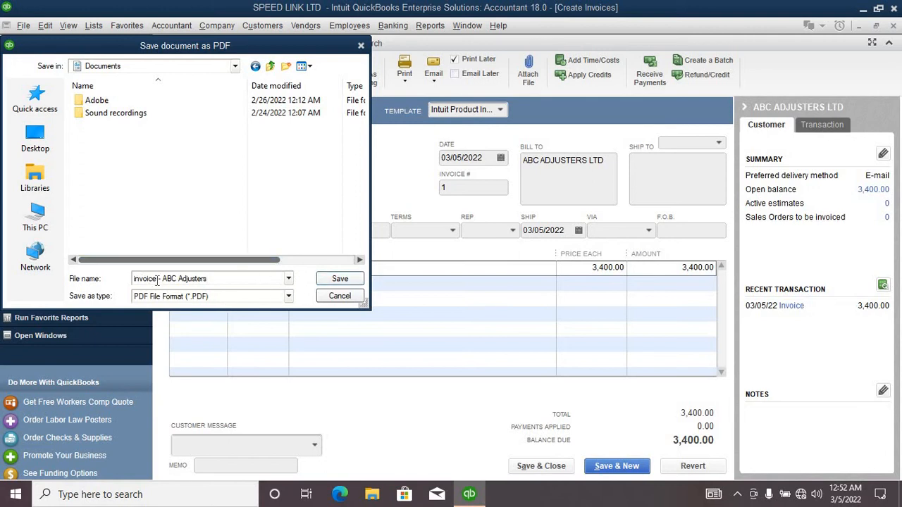
text(1)
click(343, 279)
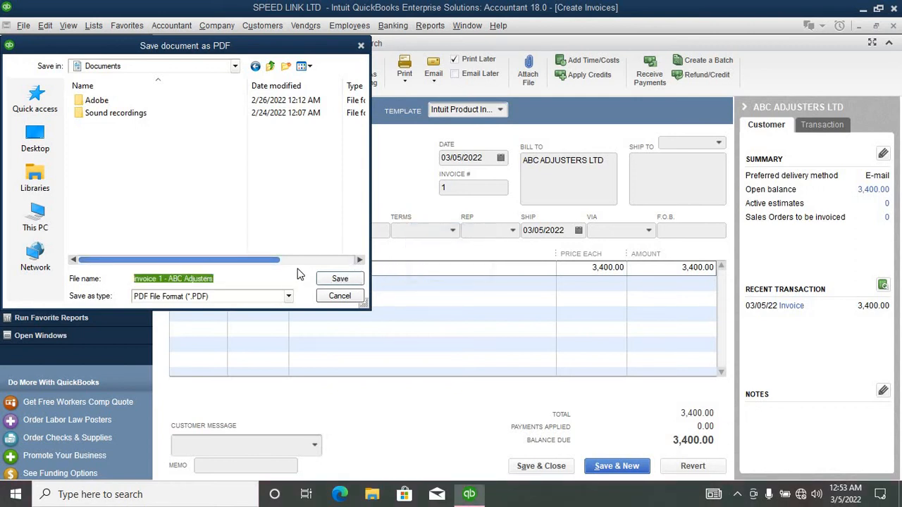
click(338, 280)
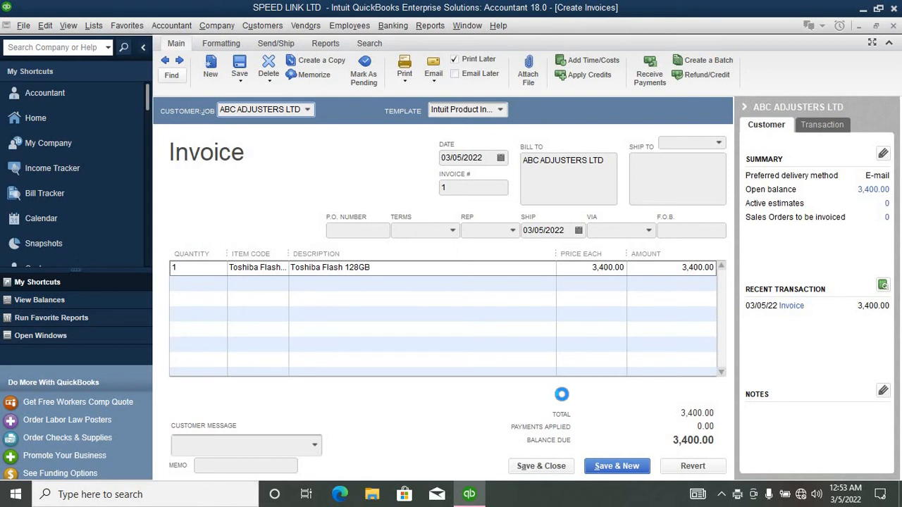
click(525, 466)
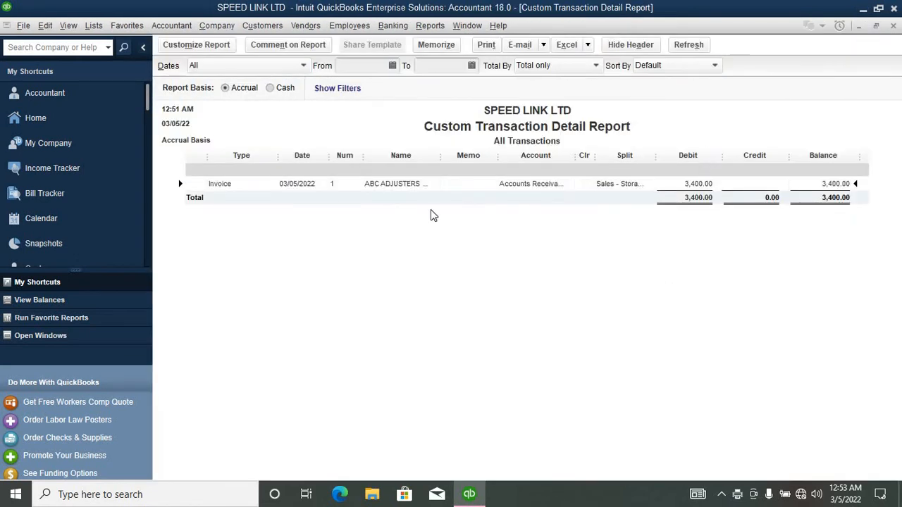
Return to the home page, minimize QuickBooks and switch to the Documents folder in File Explorer.
click(79, 125)
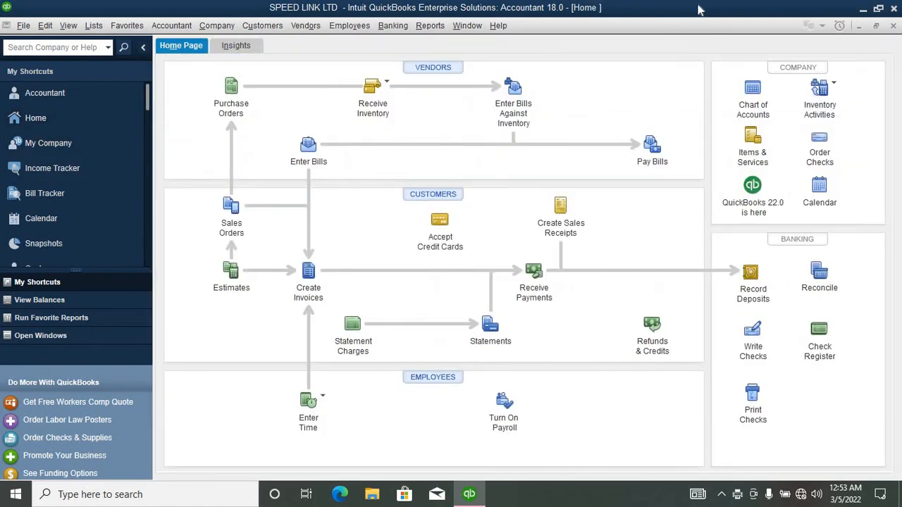
click(863, 9)
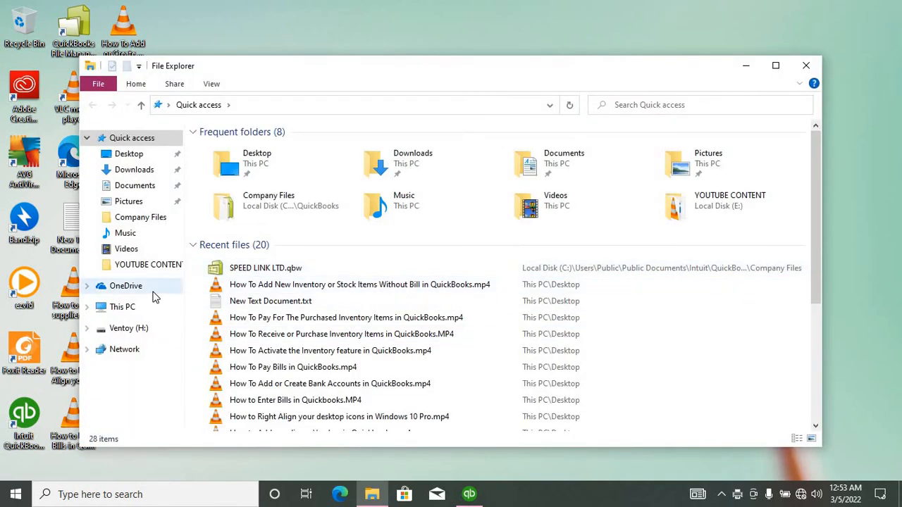
click(124, 310)
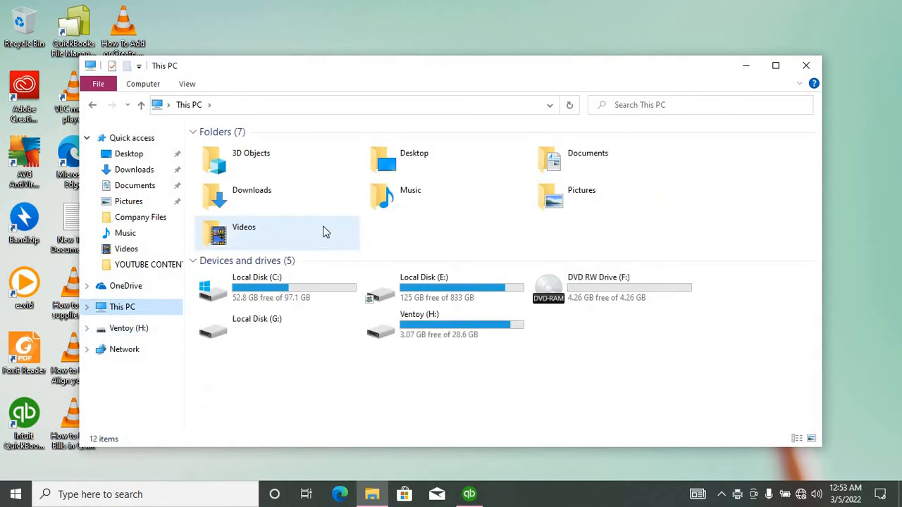
double_click(563, 164)
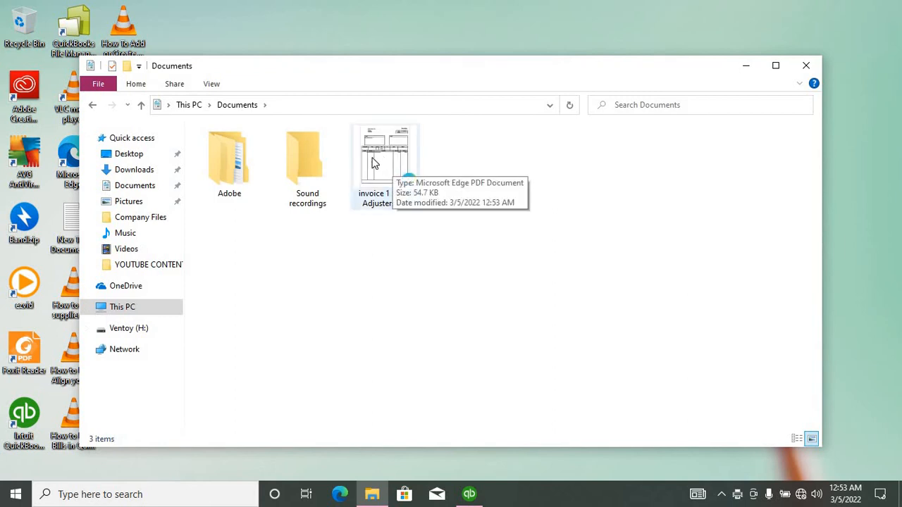
Try to view invoice 1 - ABC Adjusters.pdf in Microsoft Edge, postponing the browser setup, and close the browser.
double_click(371, 157)
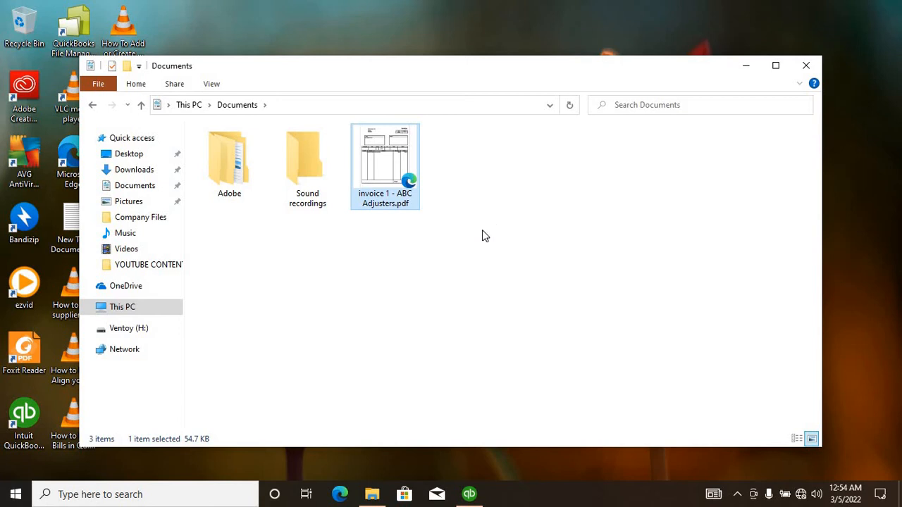
double_click(384, 171)
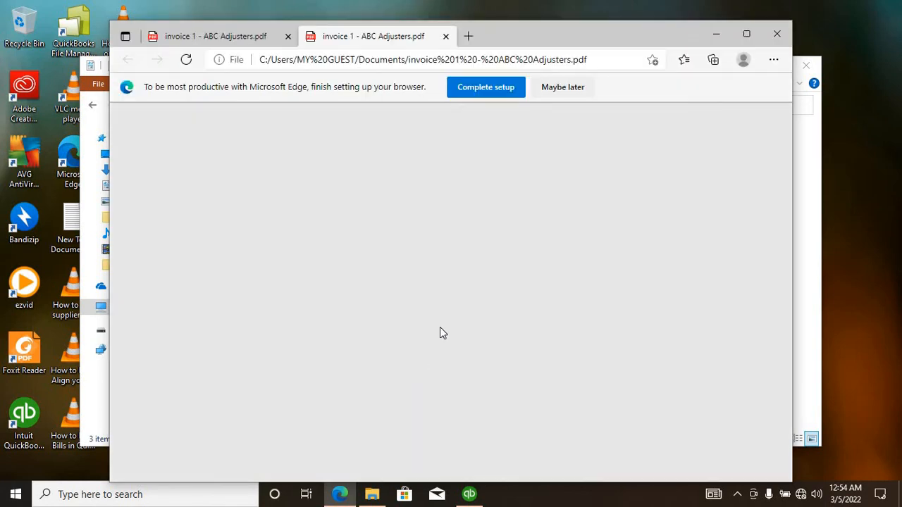
click(552, 90)
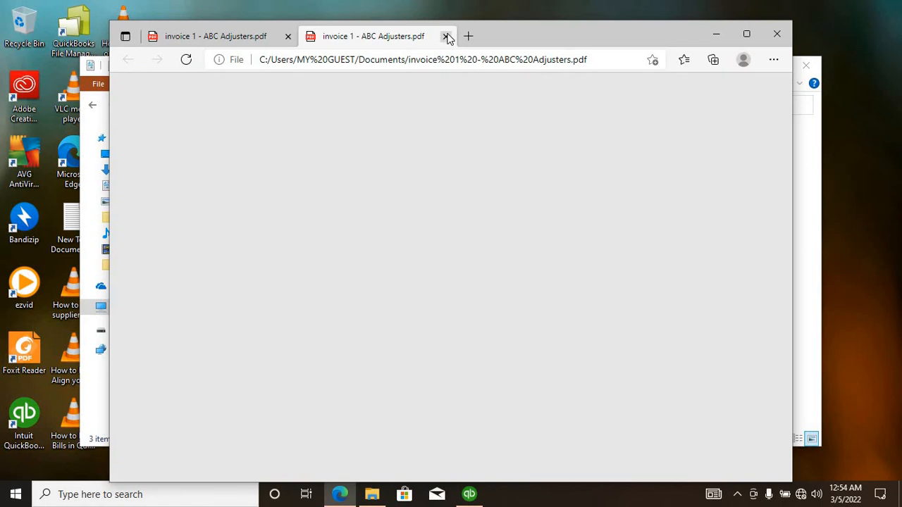
click(445, 36)
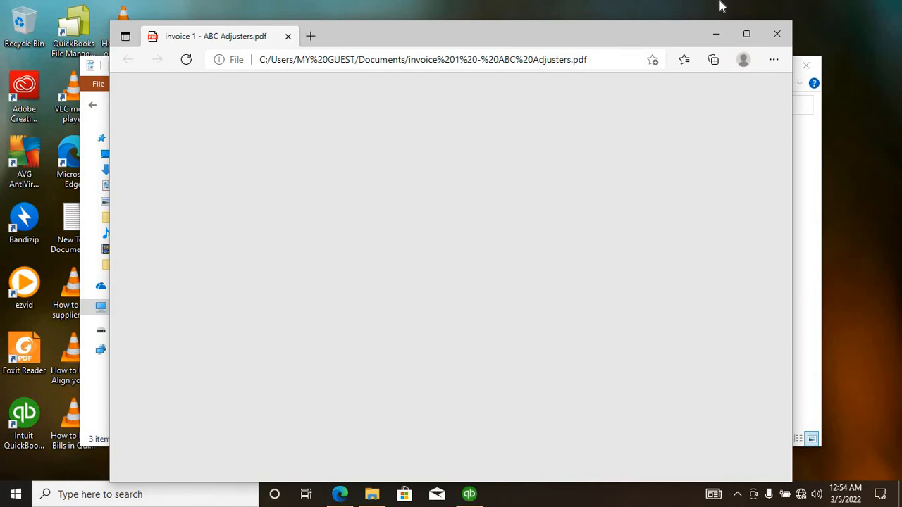
click(774, 34)
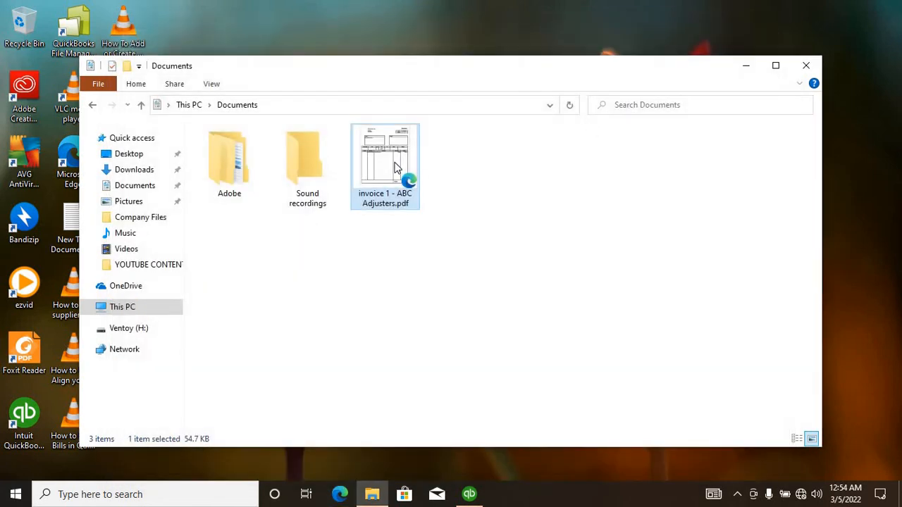
Open invoice 1 - ABC Adjusters.pdf with Foxit Reader in a maximized window, declining registration and the default PDF viewer setting.
double_click(394, 167)
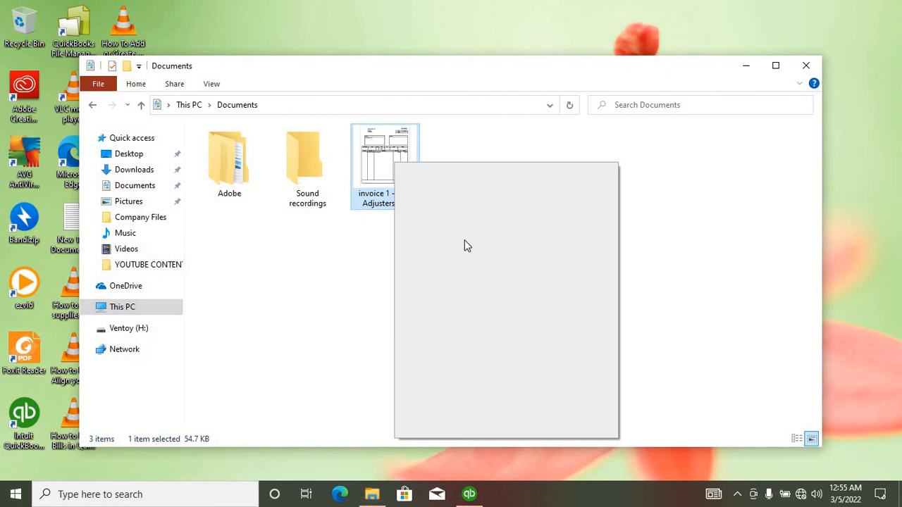
right_click(381, 174)
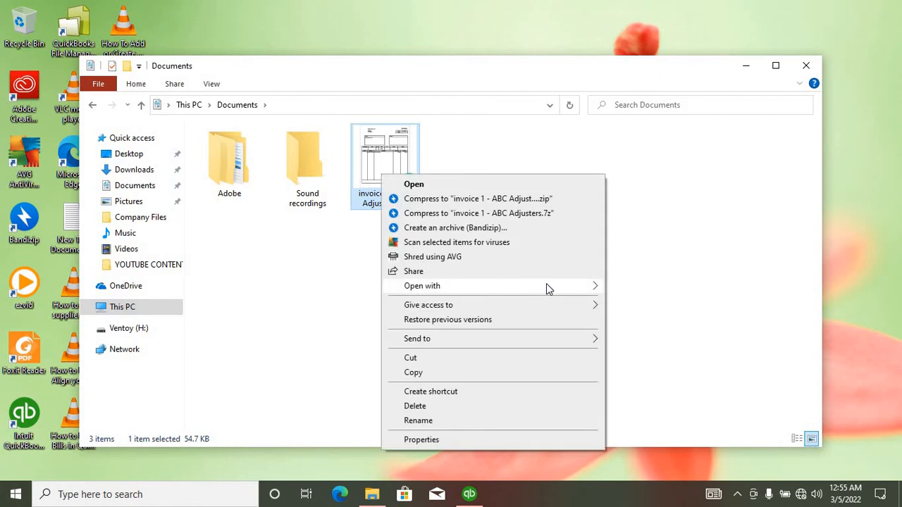
mouse_move(556, 285)
click(617, 302)
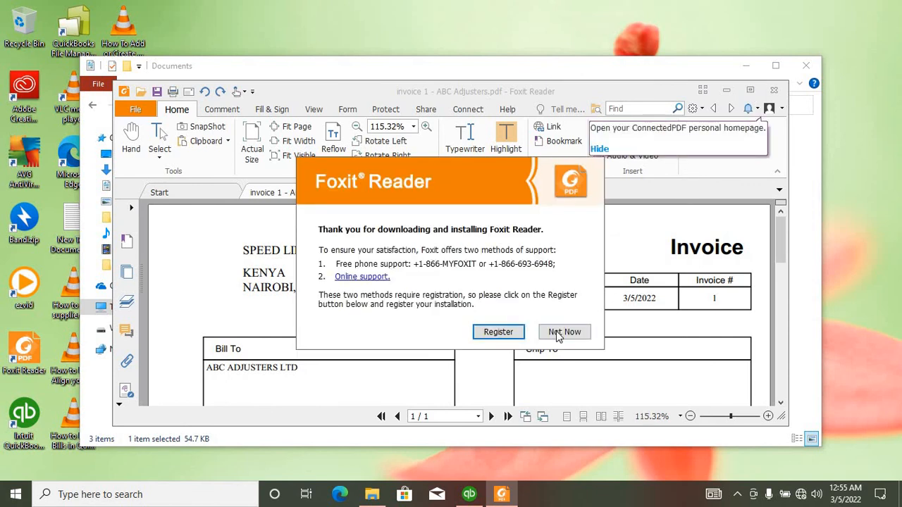
click(564, 332)
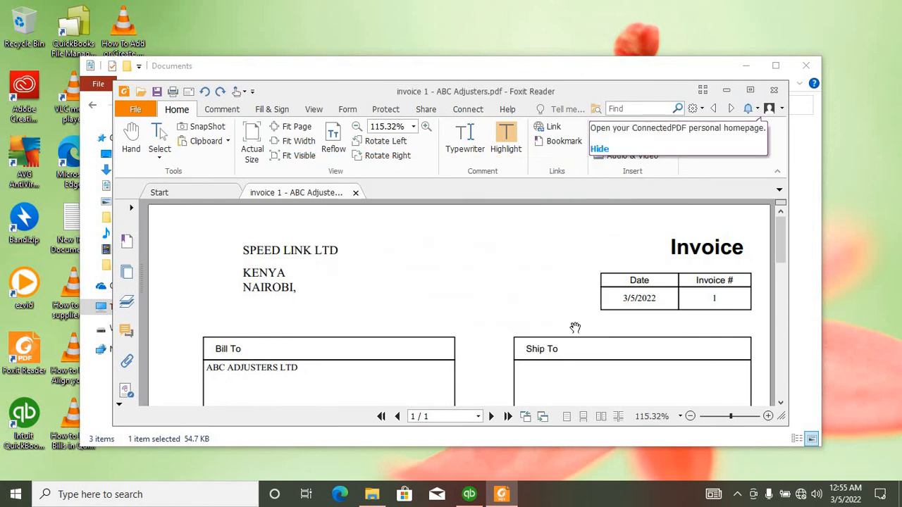
click(749, 90)
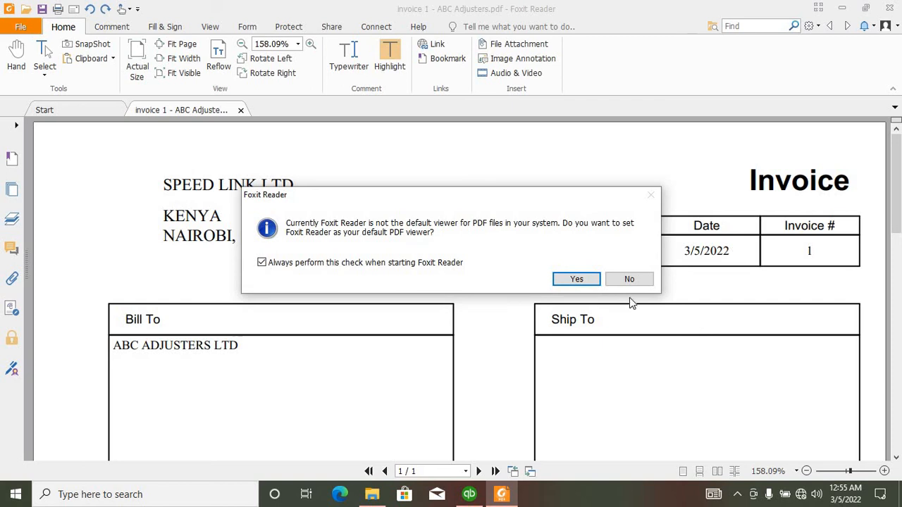
click(629, 279)
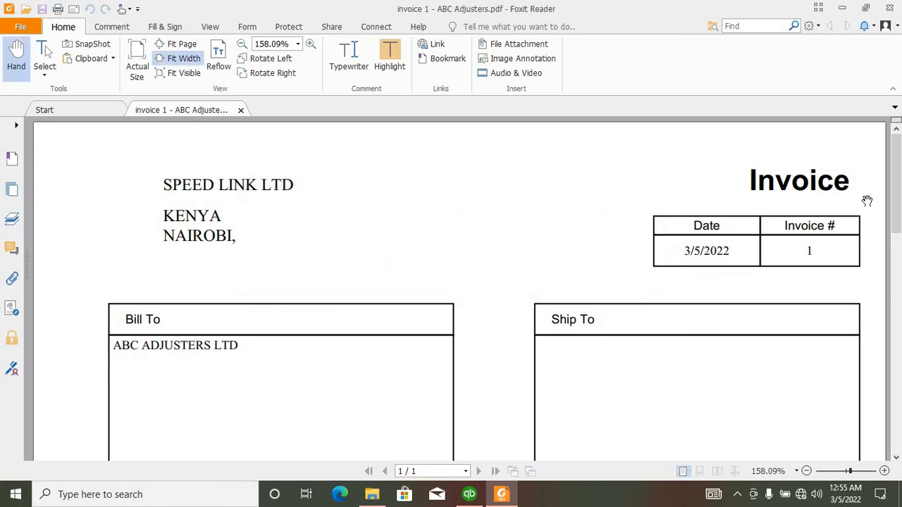
Look over the header, billing and shipping sections of the invoice PDF, and close Foxit Reader and File Explorer.
mouse_move(896, 182)
mouse_down()
mouse_move(897, 204)
mouse_move(895, 179)
mouse_up()
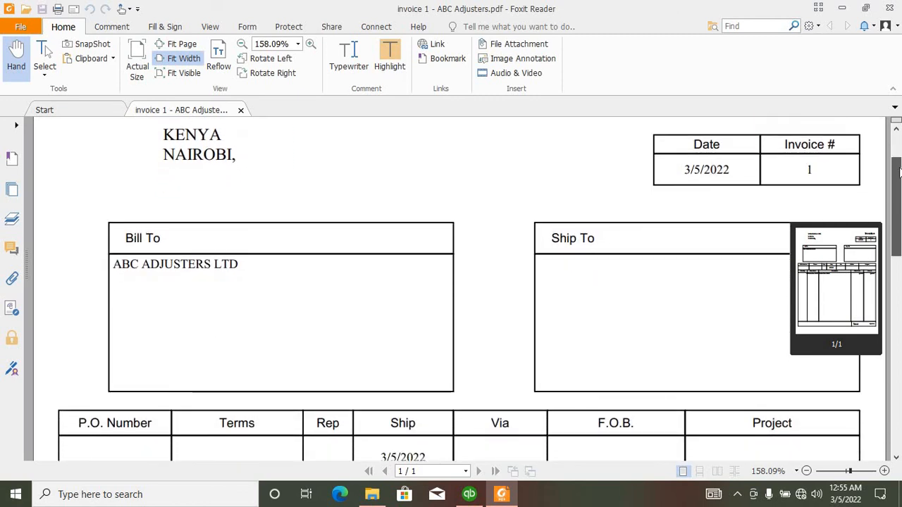
drag(899, 171, 895, 134)
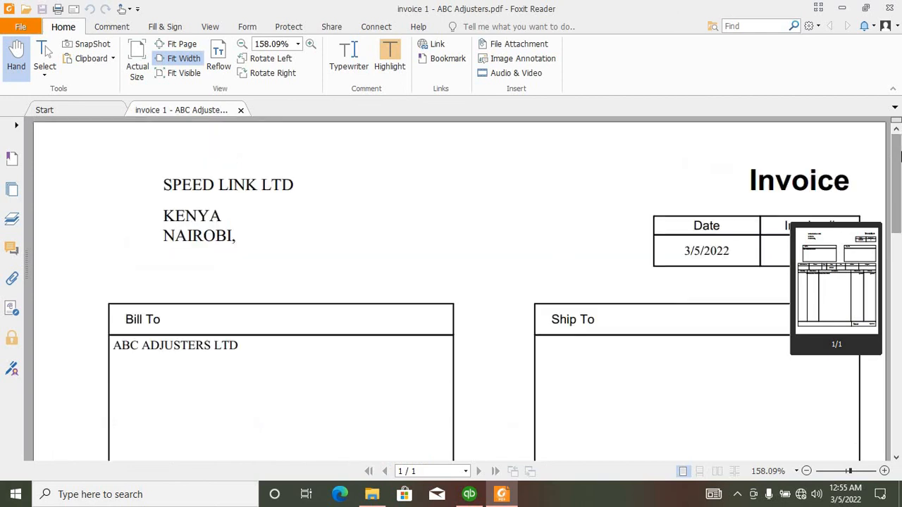
drag(899, 176, 801, 7)
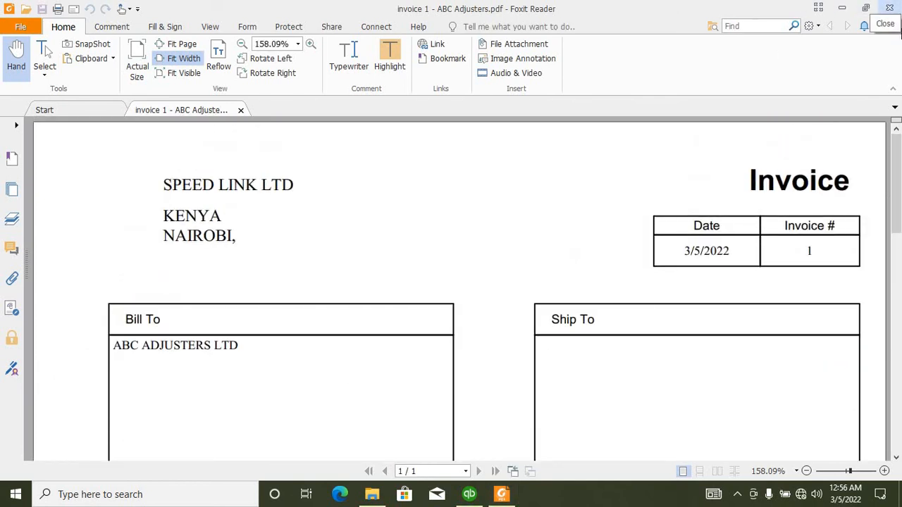
click(889, 8)
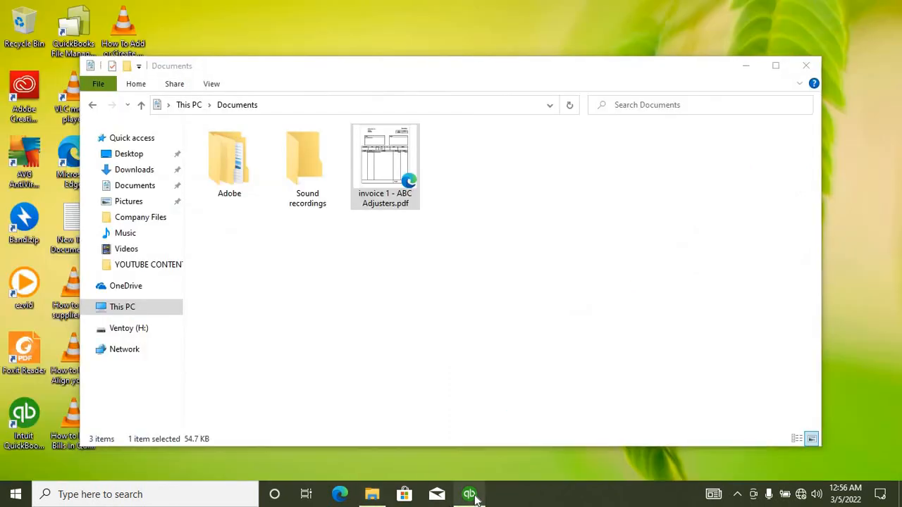
click(808, 66)
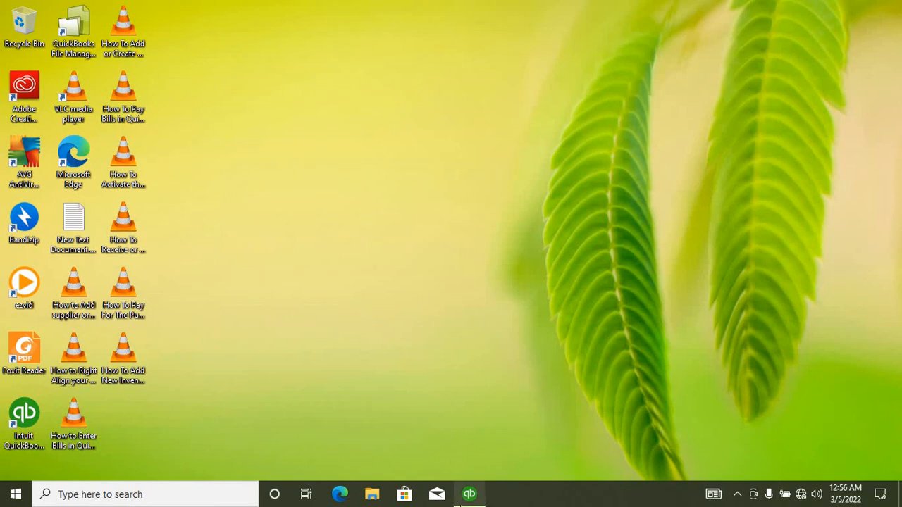
Switch back to QuickBooks and exit the program, confirming the exit.
click(461, 497)
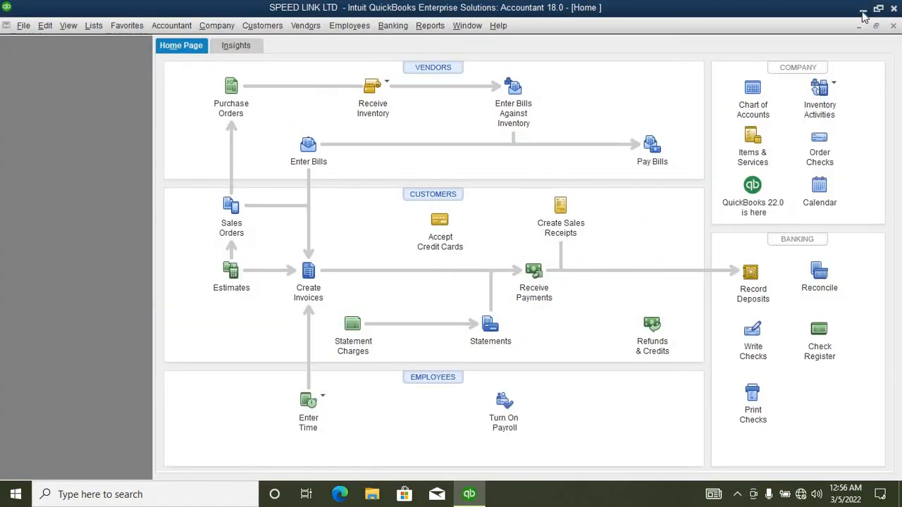
click(893, 11)
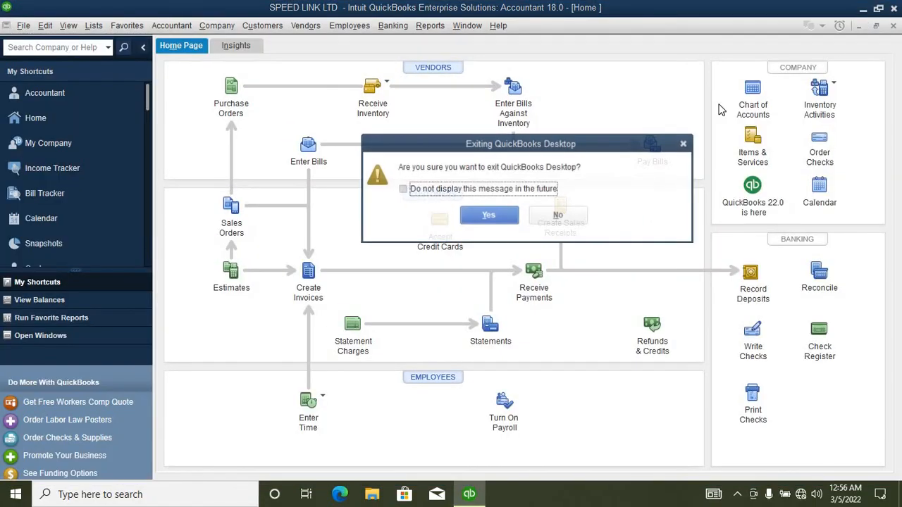
click(553, 215)
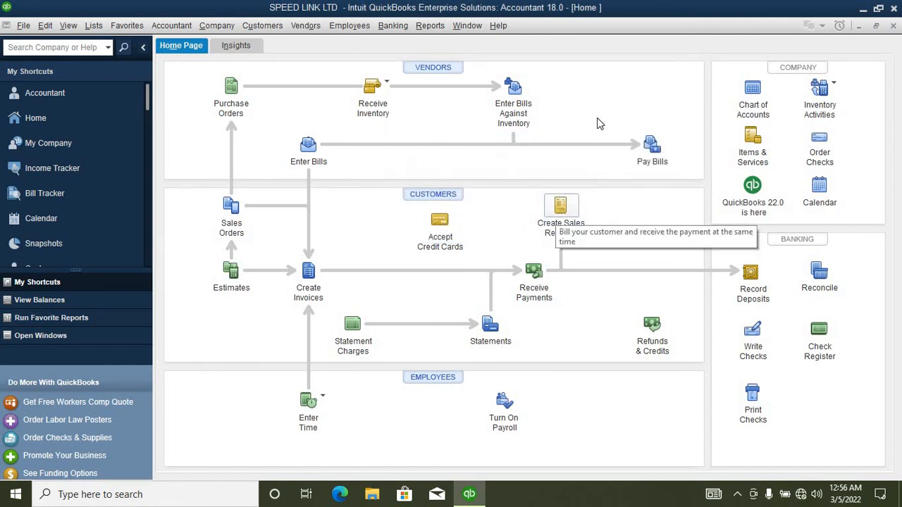
click(893, 11)
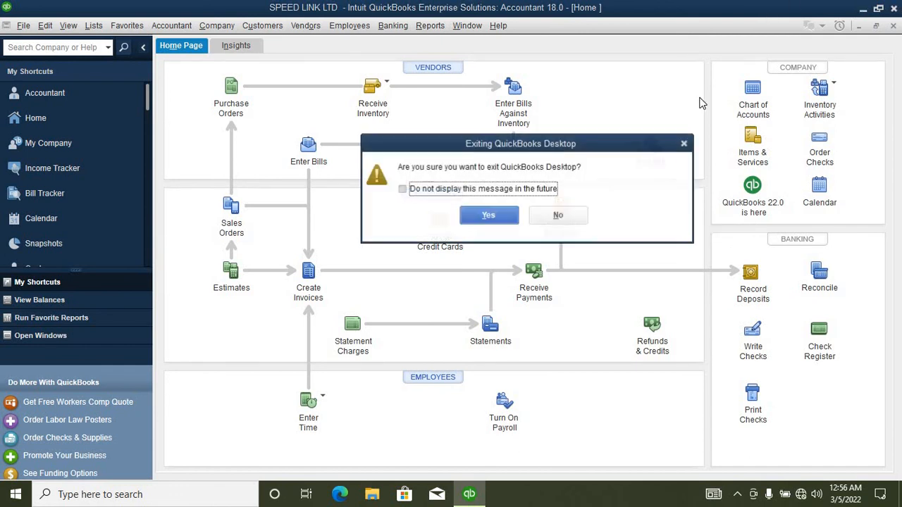
click(491, 212)
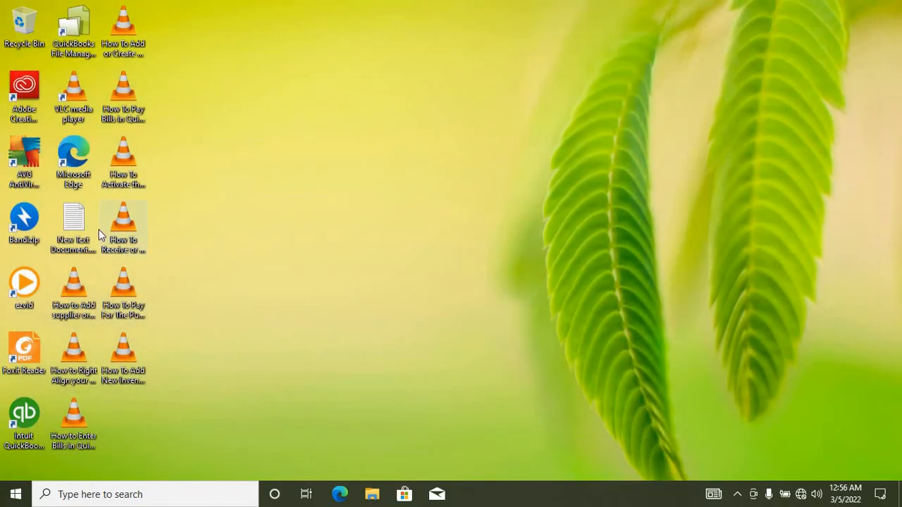
Open New Text Document.txt from the desktop in Notepad and maximize its window.
double_click(73, 228)
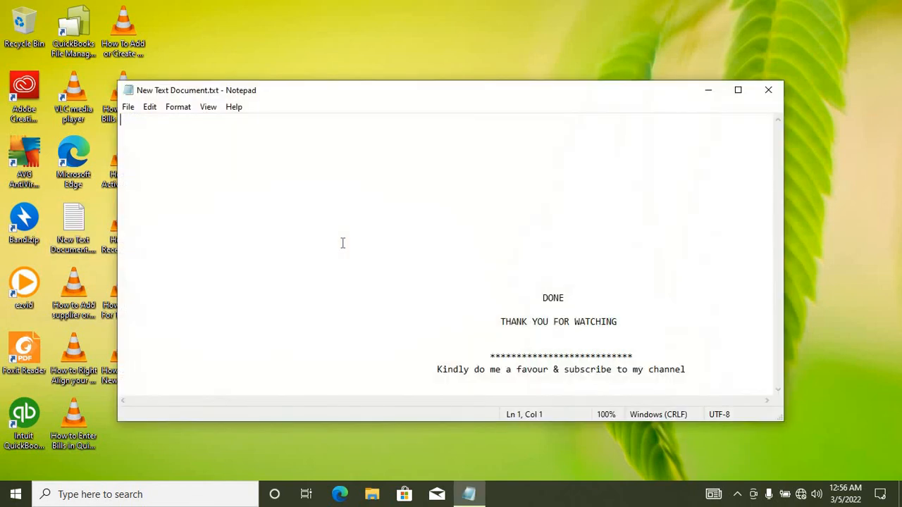
click(737, 89)
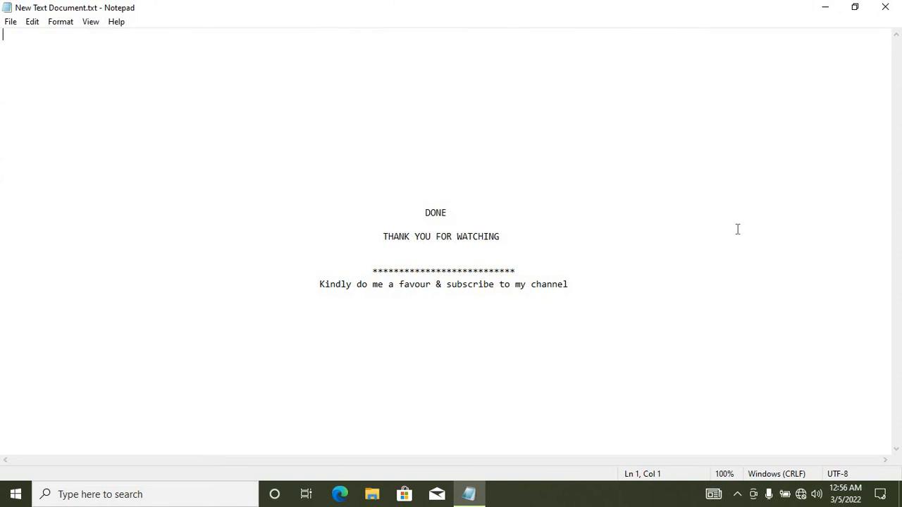